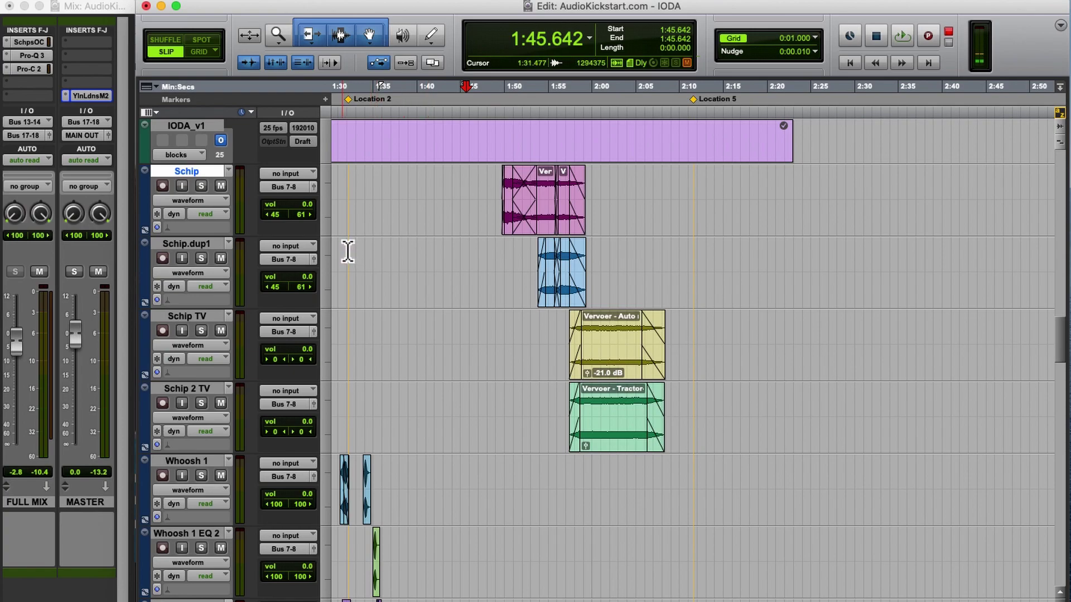
# Open the YlnLdnsM2 insert on the MASTER strip, showing -31.6 LUFS integrated.
pyautogui.click(90, 96)
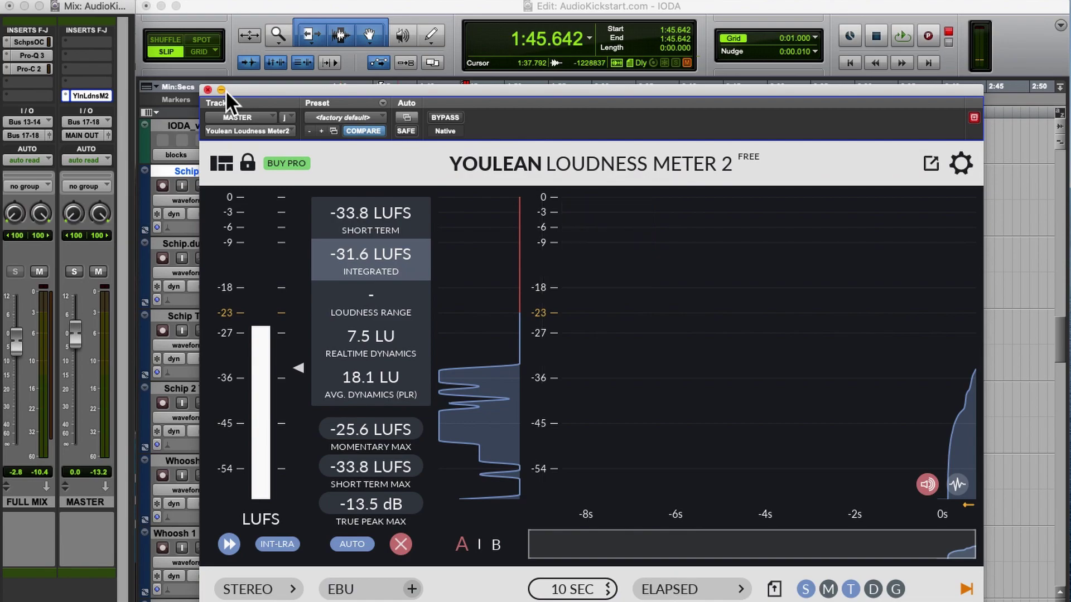
# Close the meter and audition the commercial video from 2:11.584 to its closing logo.
pyautogui.click(208, 89)
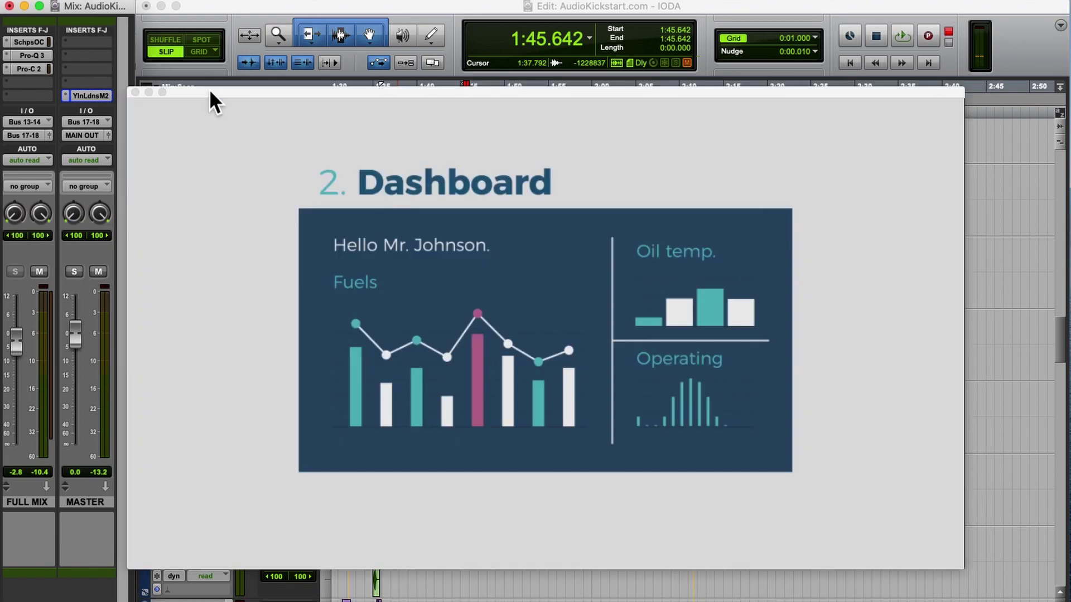
pyautogui.press('space')
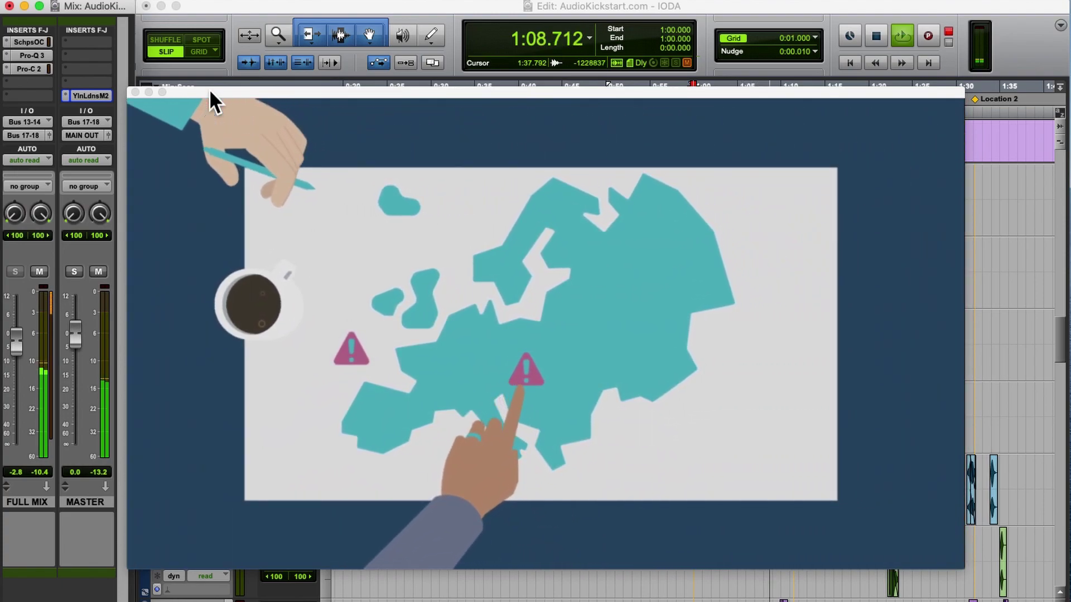
pyautogui.press('space')
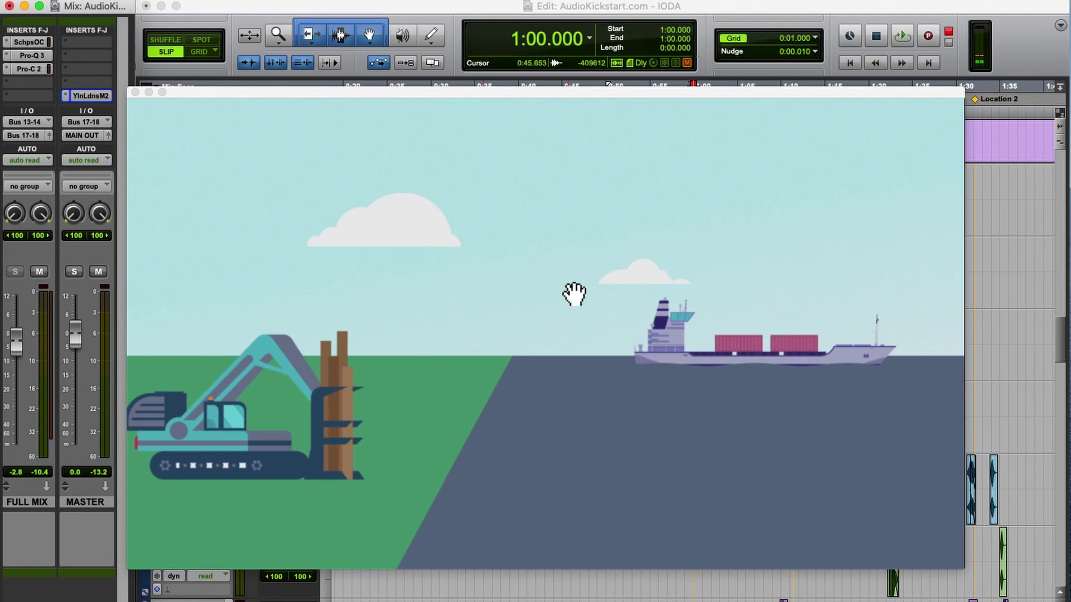
pyautogui.press('Tab')
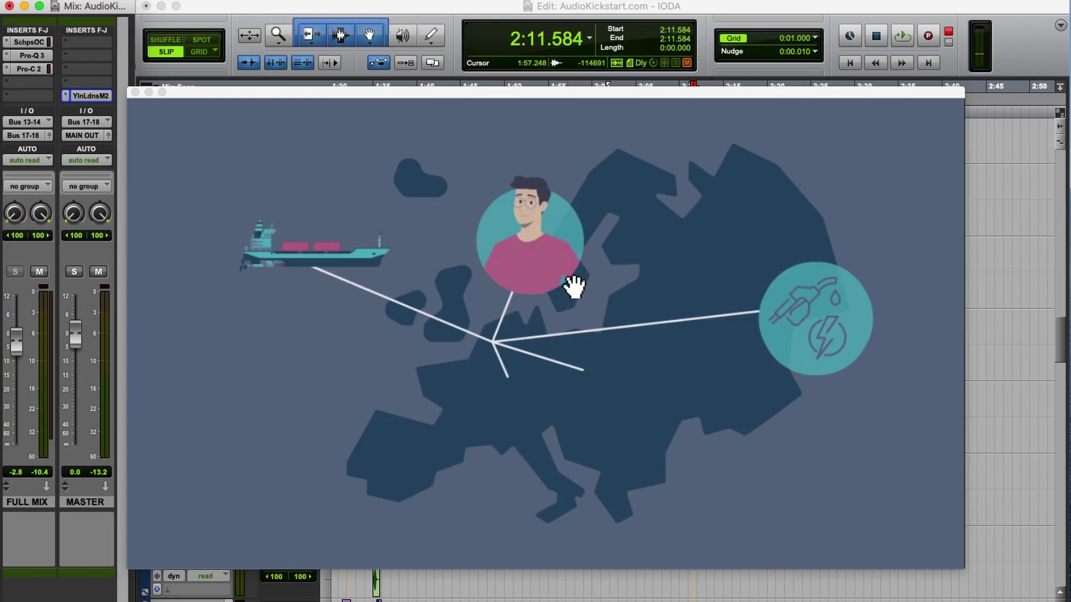
pyautogui.press('space')
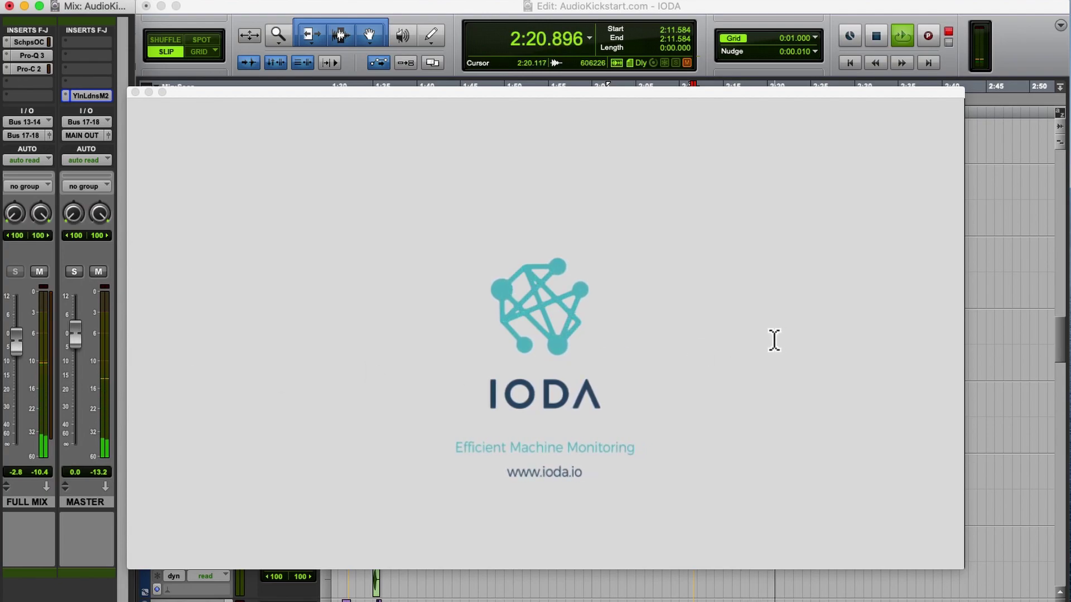
pyautogui.press('space')
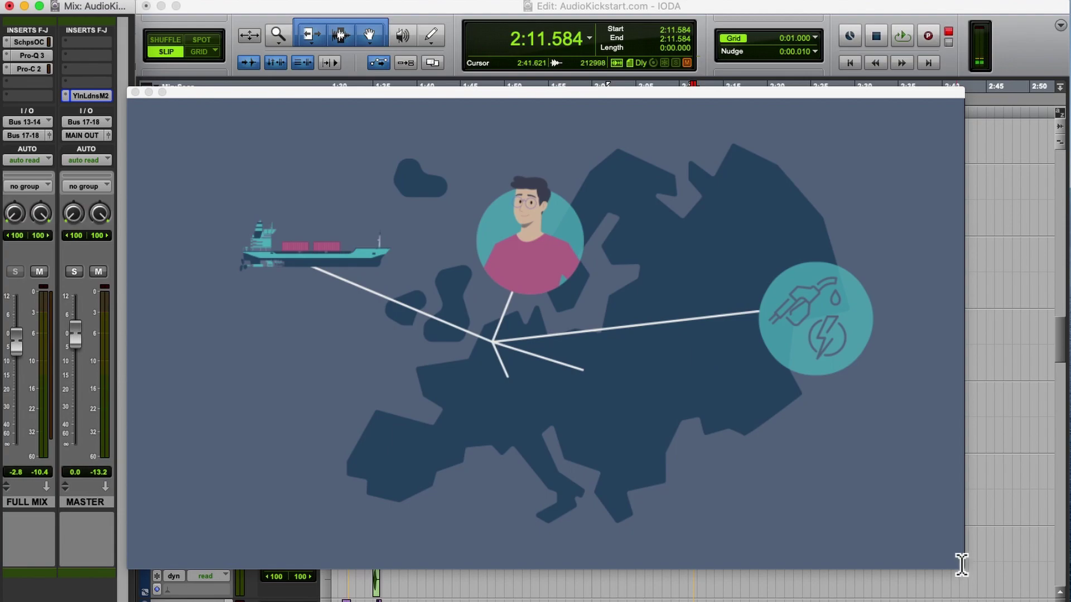
# Shrink the video window, move it lower right, and reopen the master's YlnLdnsM2 meter.
pyautogui.moveTo(966, 577)
pyautogui.mouseDown()
pyautogui.moveTo(471, 296)
pyautogui.moveTo(562, 343)
pyautogui.mouseUp()
pyautogui.moveTo(312, 91)
pyautogui.mouseDown()
pyautogui.moveTo(792, 364)
pyautogui.moveTo(813, 389)
pyautogui.mouseUp()
pyautogui.click(88, 96)
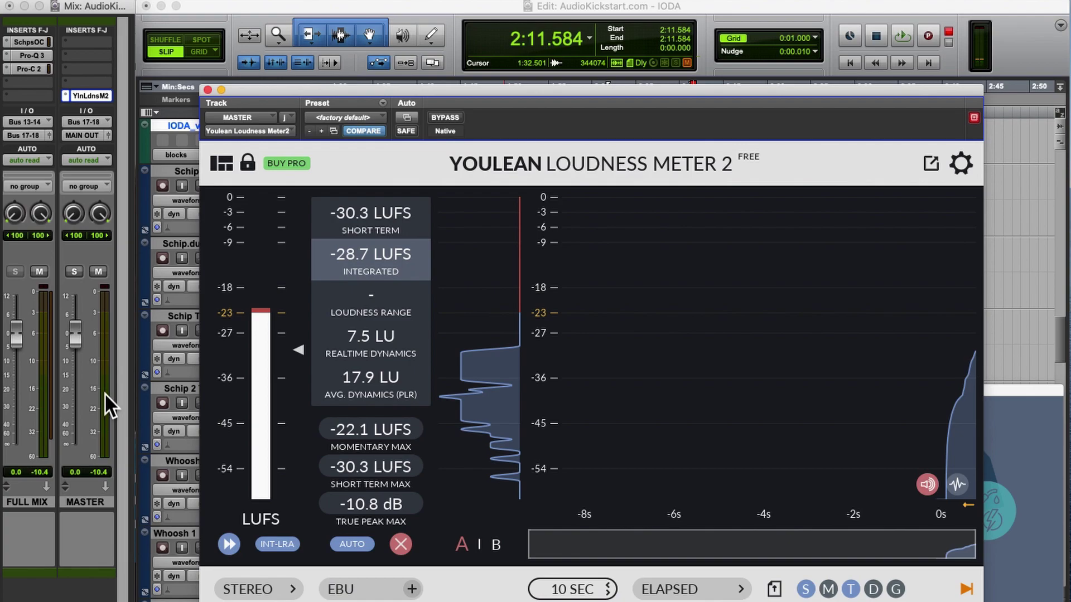
# Close the meter and play the Peakmeter_03 and Peakmeter_04 clips, checking the -6.0 dB peak.
pyautogui.click(207, 89)
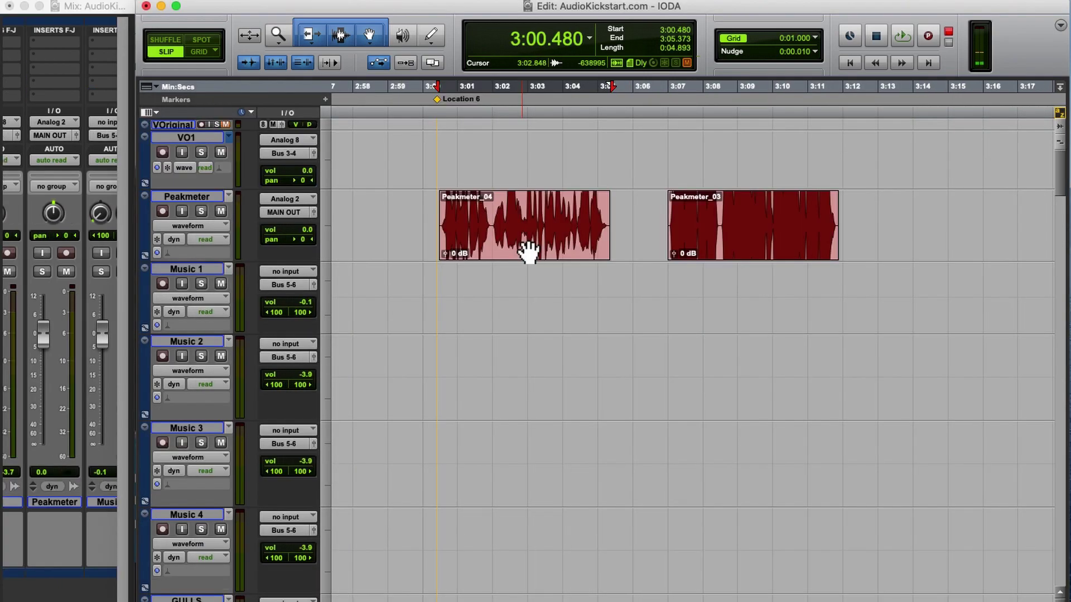
pyautogui.click(763, 253)
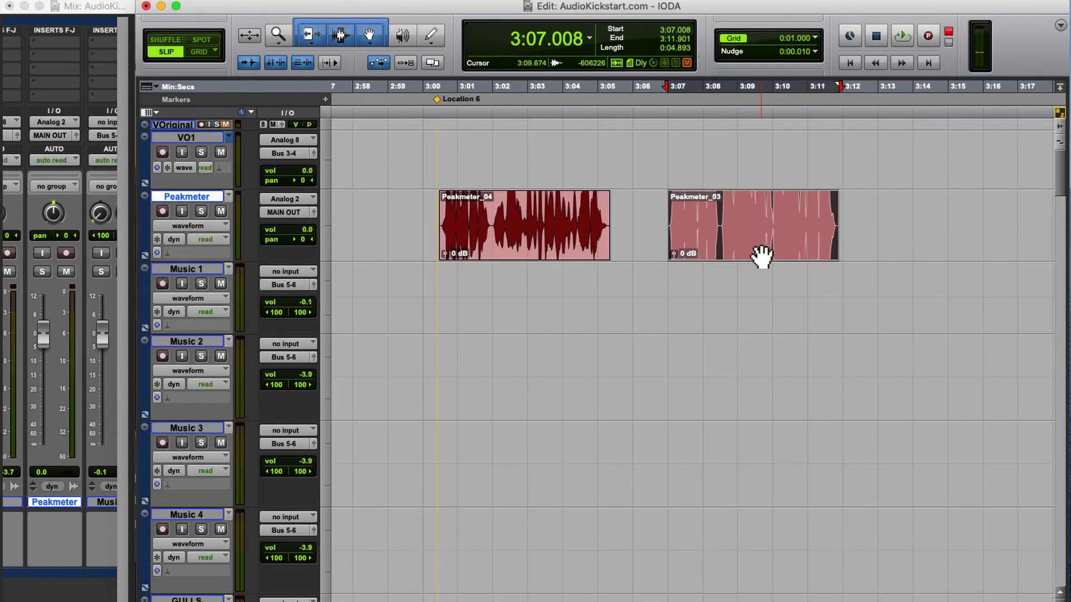
pyautogui.click(523, 242)
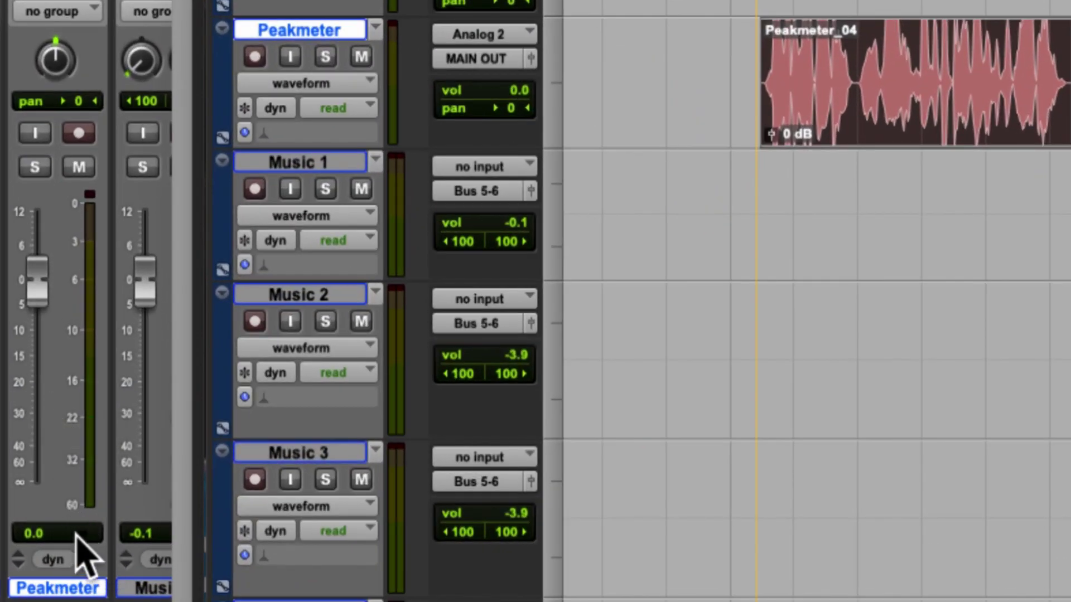
pyautogui.press('space')
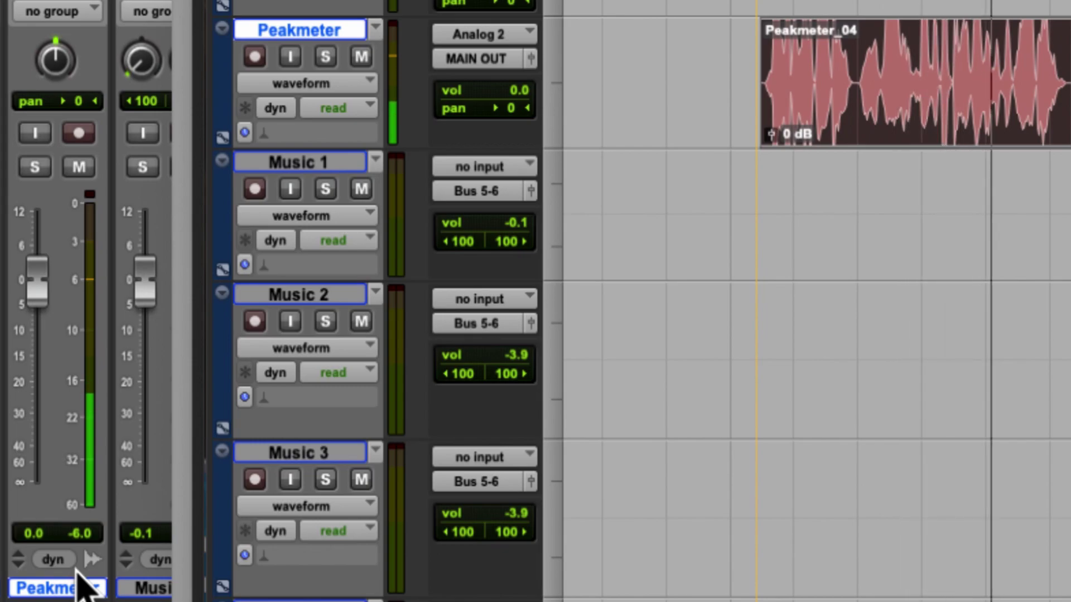
pyautogui.press('space')
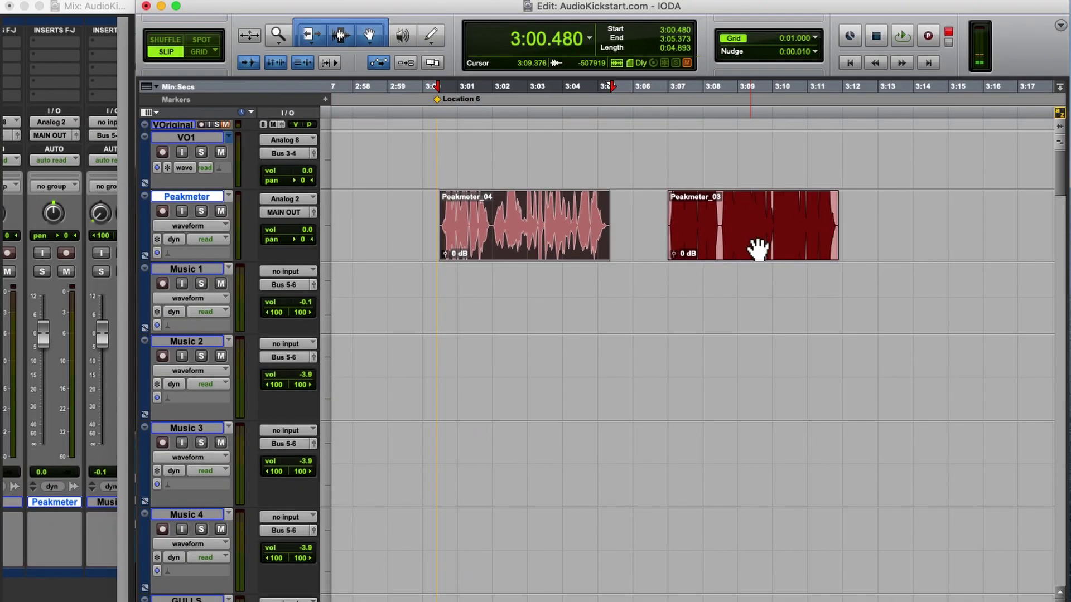
pyautogui.click(756, 248)
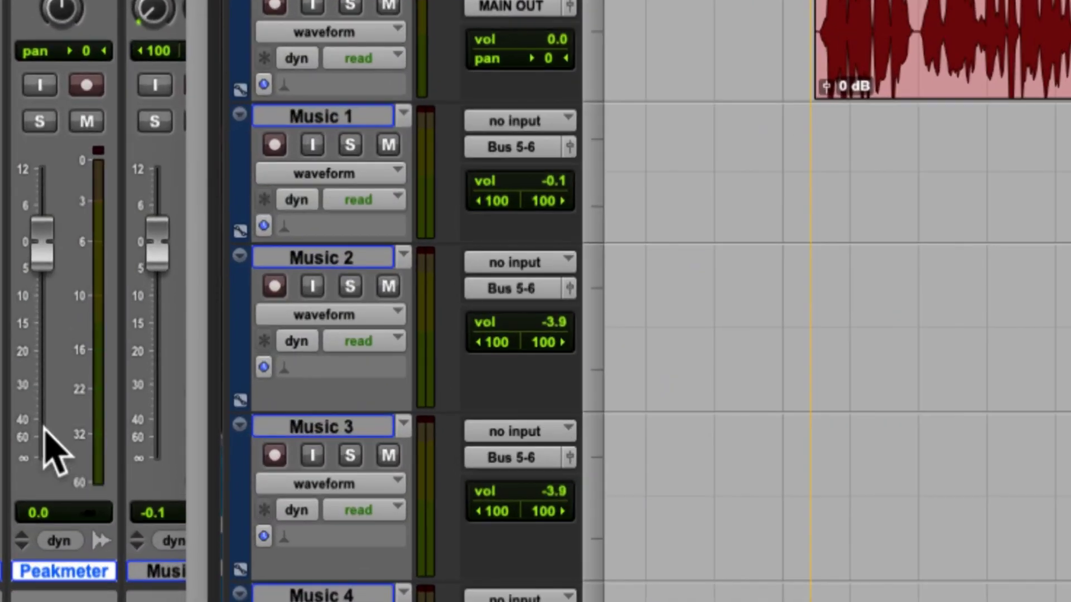
pyautogui.press('space')
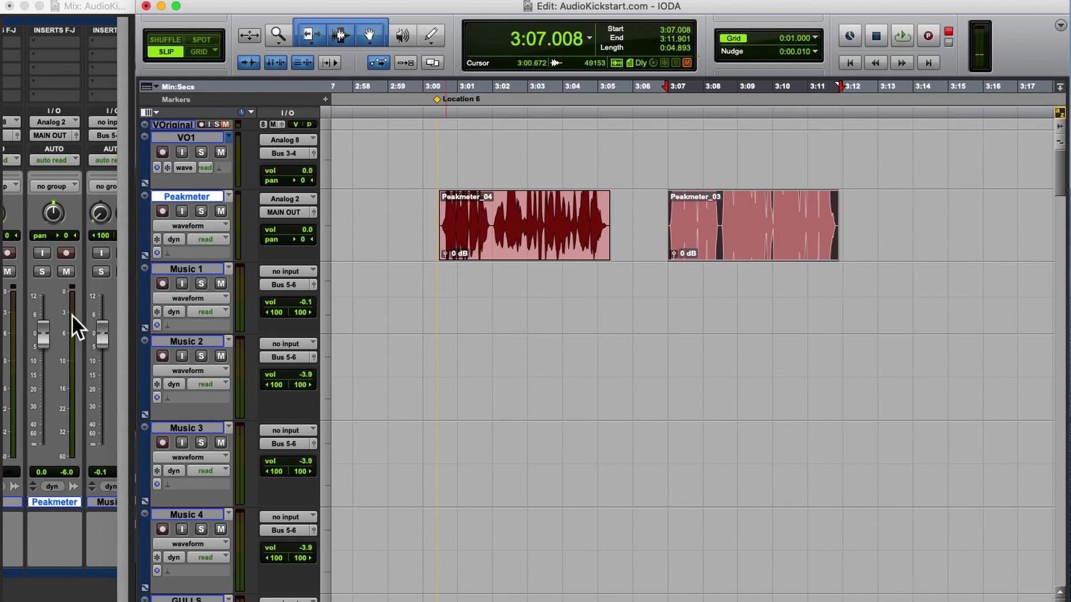
pyautogui.hscroll(5, 40, 348)
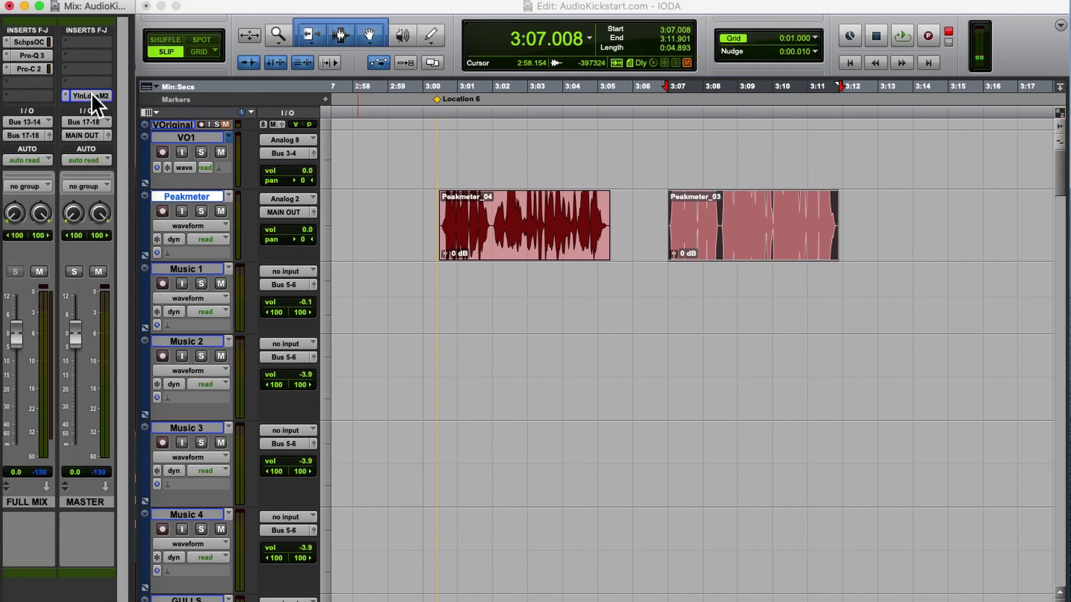
# Reopen the master's Youlean Loudness Meter 2 and drag its window into position.
pyautogui.click(91, 98)
pyautogui.moveTo(498, 113); pyautogui.dragTo(510, 327)
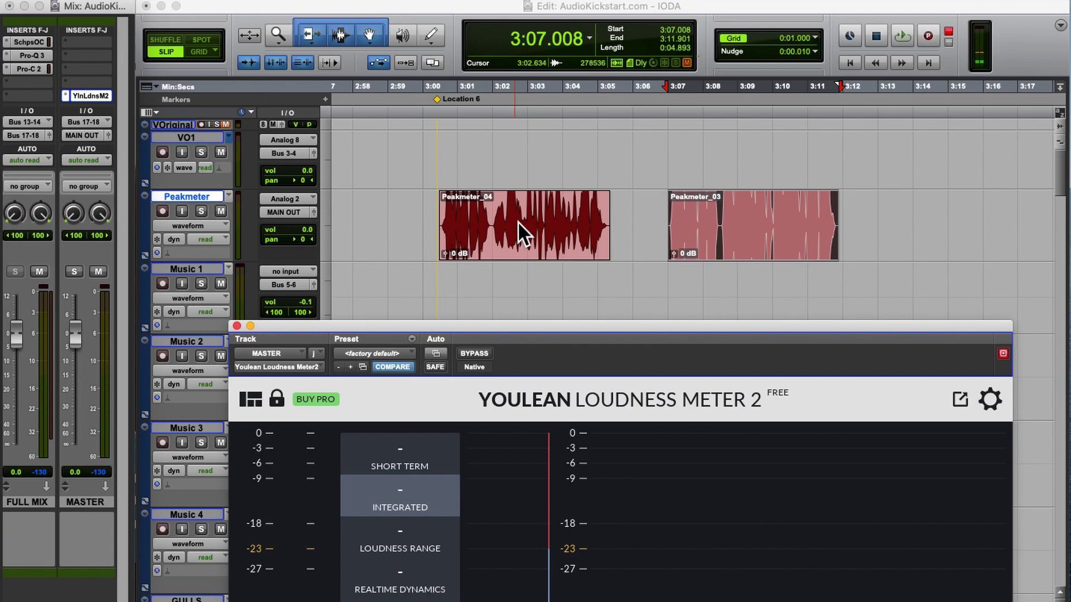
pyautogui.moveTo(484, 324)
pyautogui.mouseDown()
pyautogui.moveTo(449, 357)
pyautogui.moveTo(465, 106)
pyautogui.mouseUp()
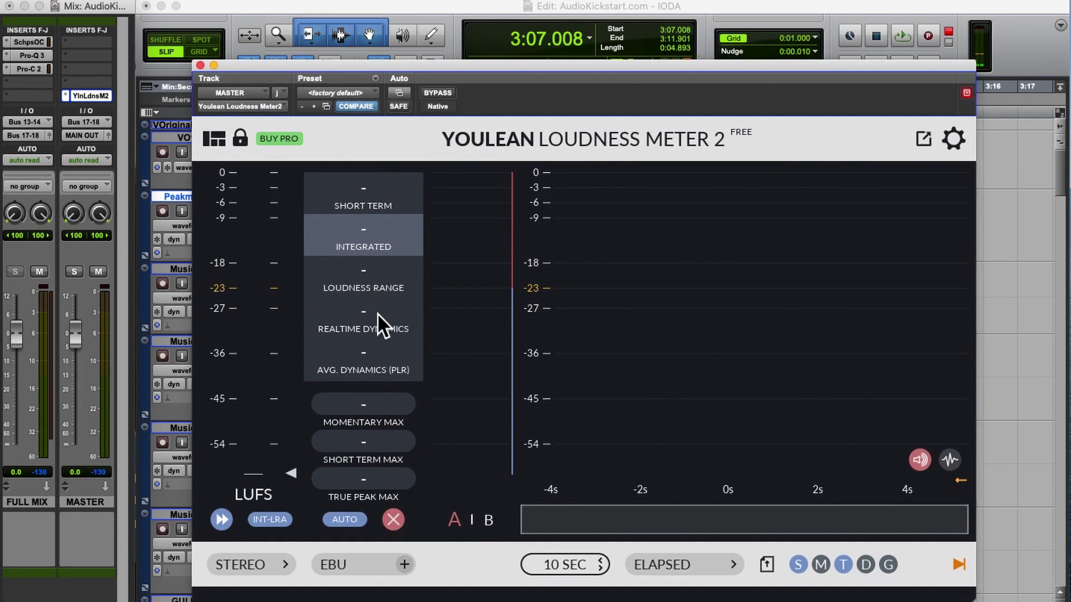
# Switch the meter to EBU R128 and play the mix, measuring -26.8 LUFS integrated.
pyautogui.click(383, 568)
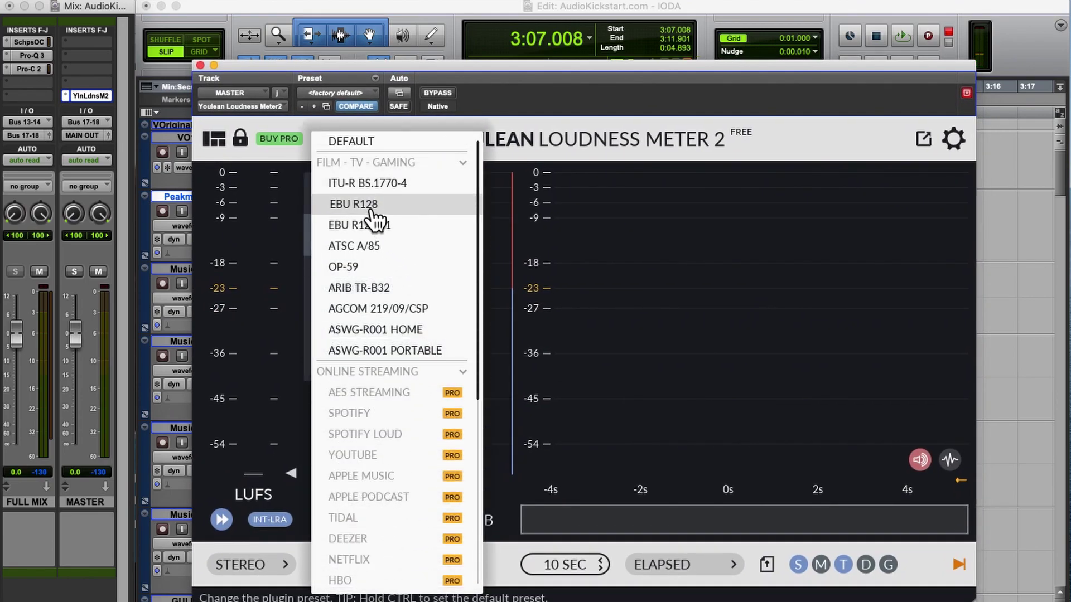
pyautogui.click(375, 209)
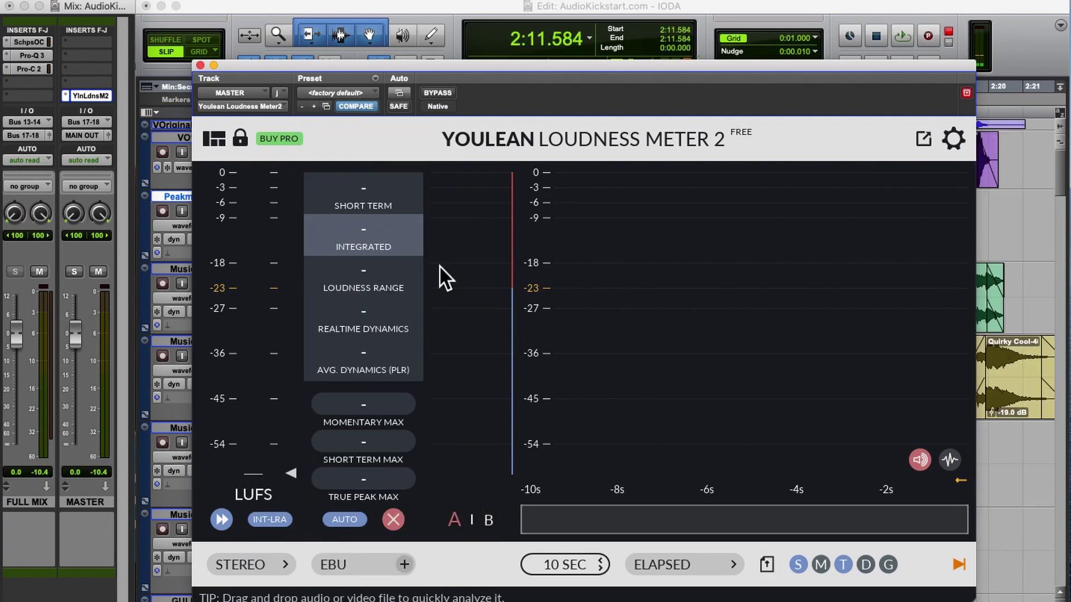
pyautogui.press('space')
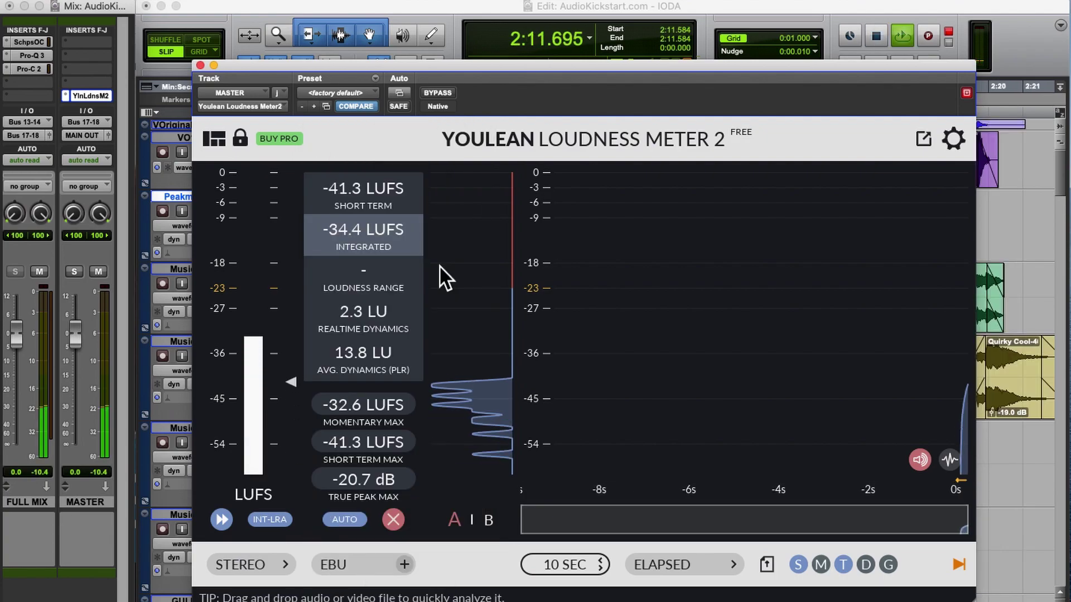
pyautogui.press('space')
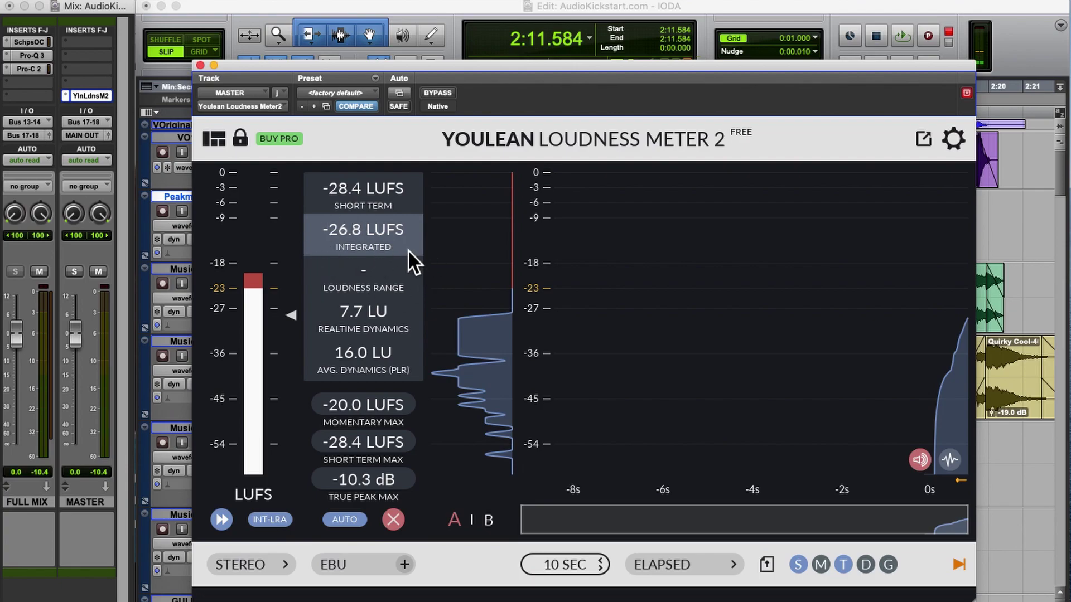
# Play the commercial from 2:11.584 and stop, reading -20.2 LUFS integrated.
pyautogui.press('space')
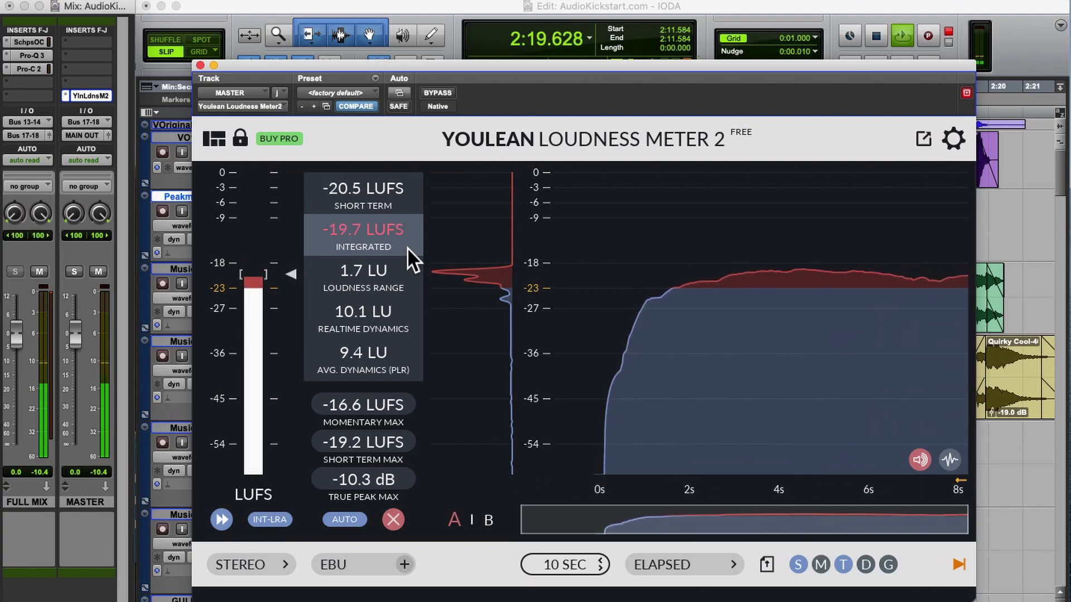
pyautogui.press('space')
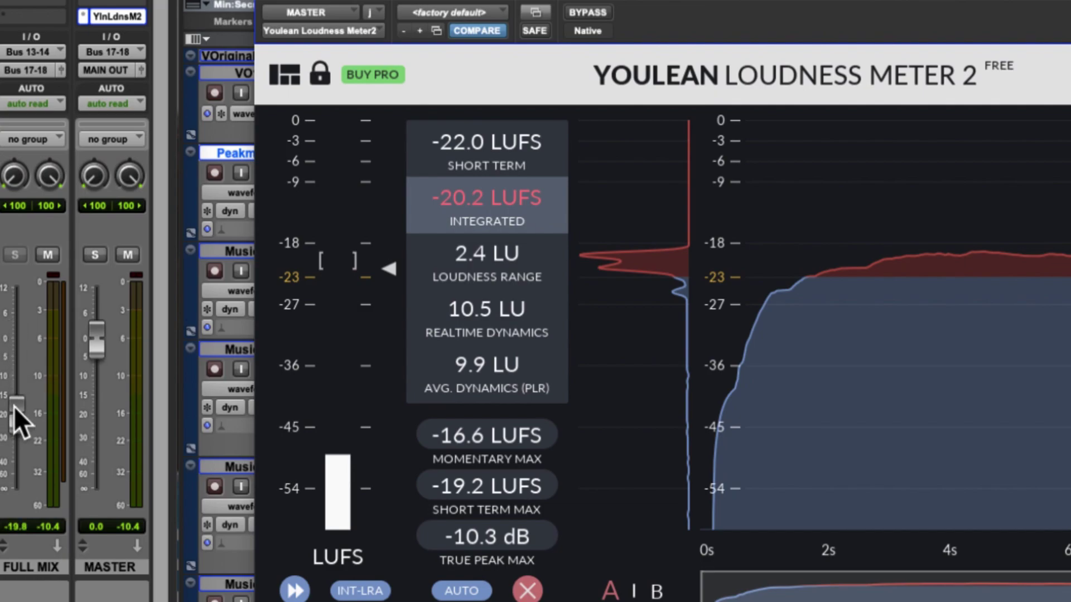
# Reset the FULL MIX fader to 0 dB, then drag it down to -2.8 dB.
pyautogui.keyDown('alt'); pyautogui.click(14, 339); pyautogui.keyUp('alt')
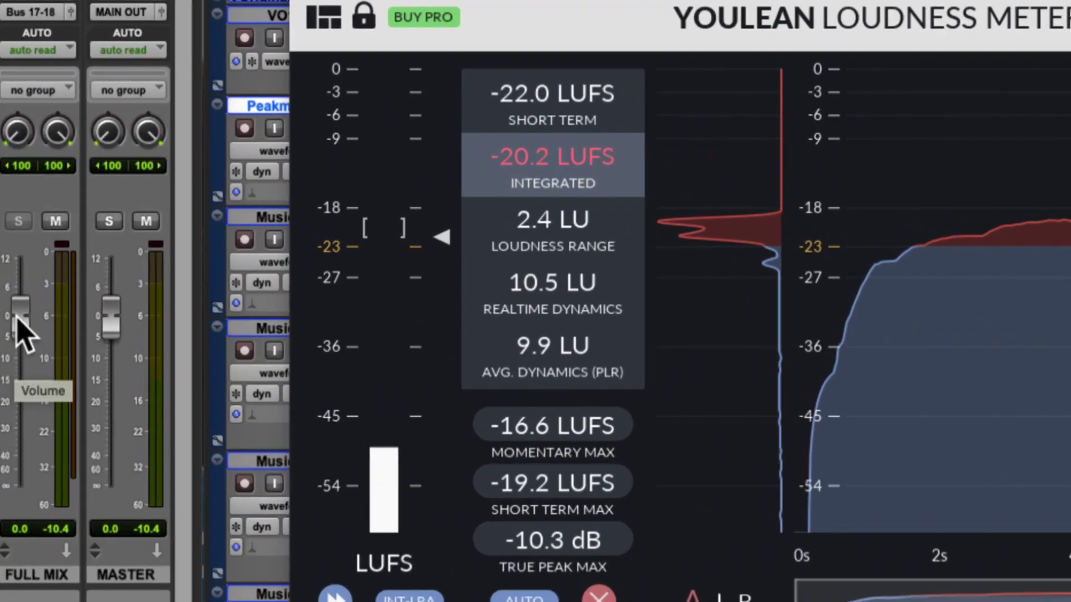
pyautogui.moveTo(17, 316)
pyautogui.mouseDown()
pyautogui.moveTo(18, 445)
pyautogui.moveTo(20, 433)
pyautogui.mouseUp()
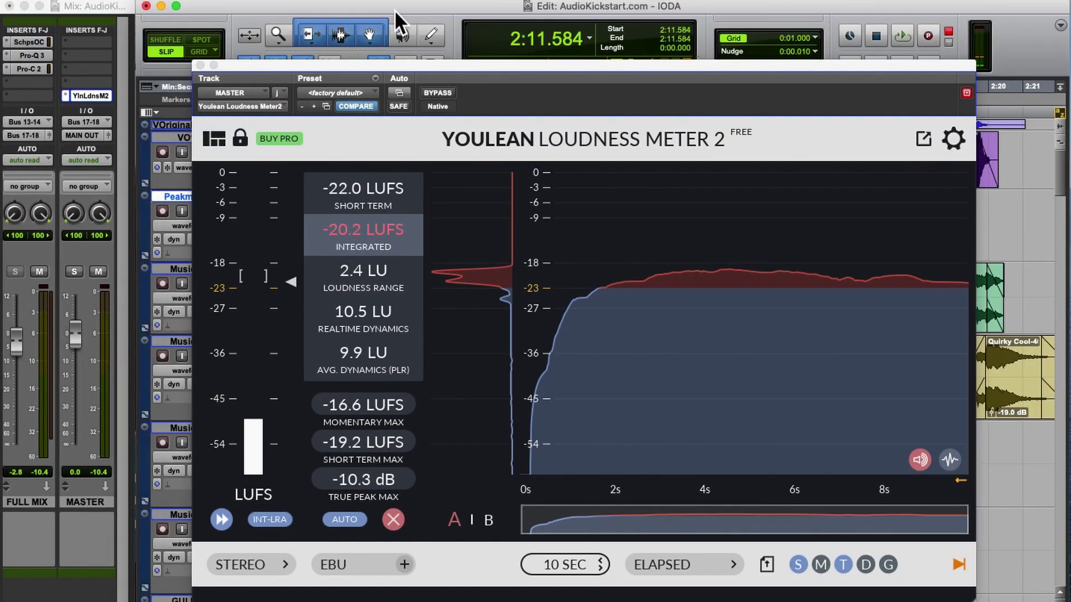
# Play and stop the mix, confirming -23.0 LUFS integrated and -13.1 dB true peak.
pyautogui.press('space')
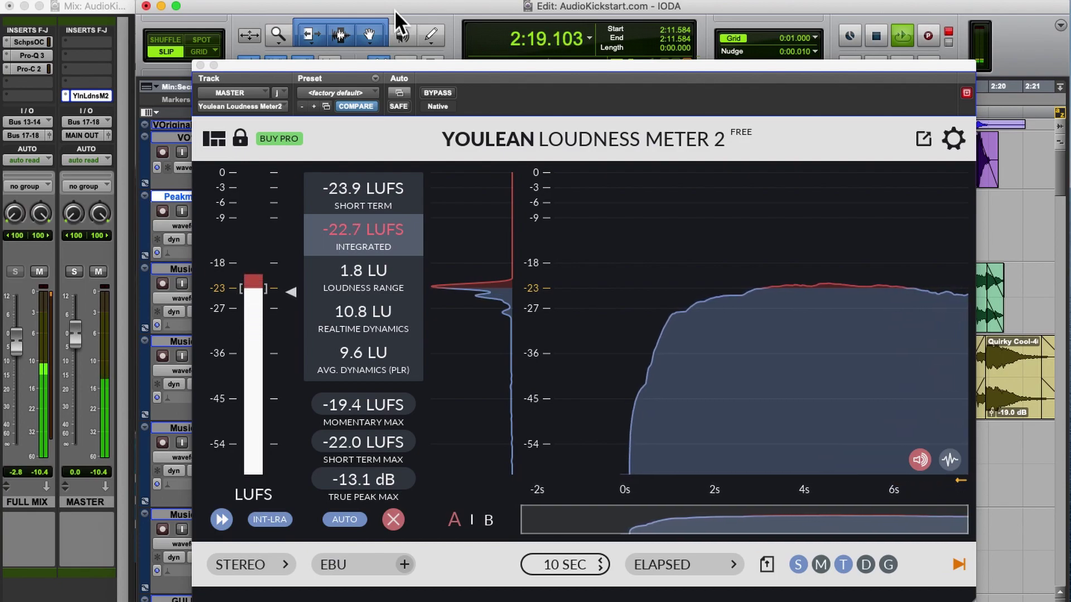
pyautogui.press('space')
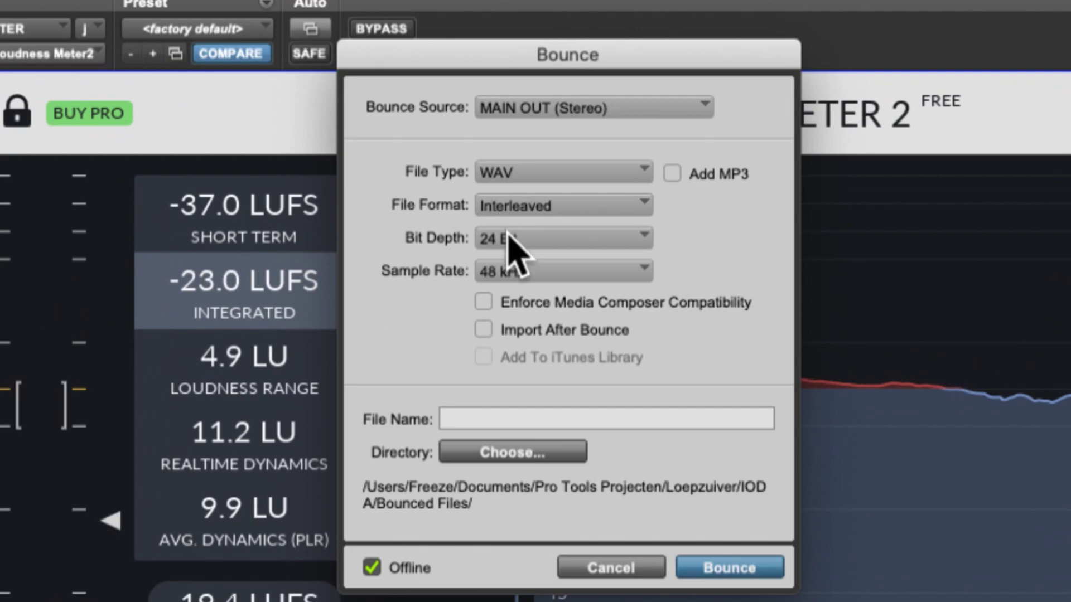
pyautogui.click(504, 225)
pyautogui.click(525, 241)
pyautogui.click(547, 275)
pyautogui.click(548, 272)
pyautogui.click(529, 172)
pyautogui.click(525, 206)
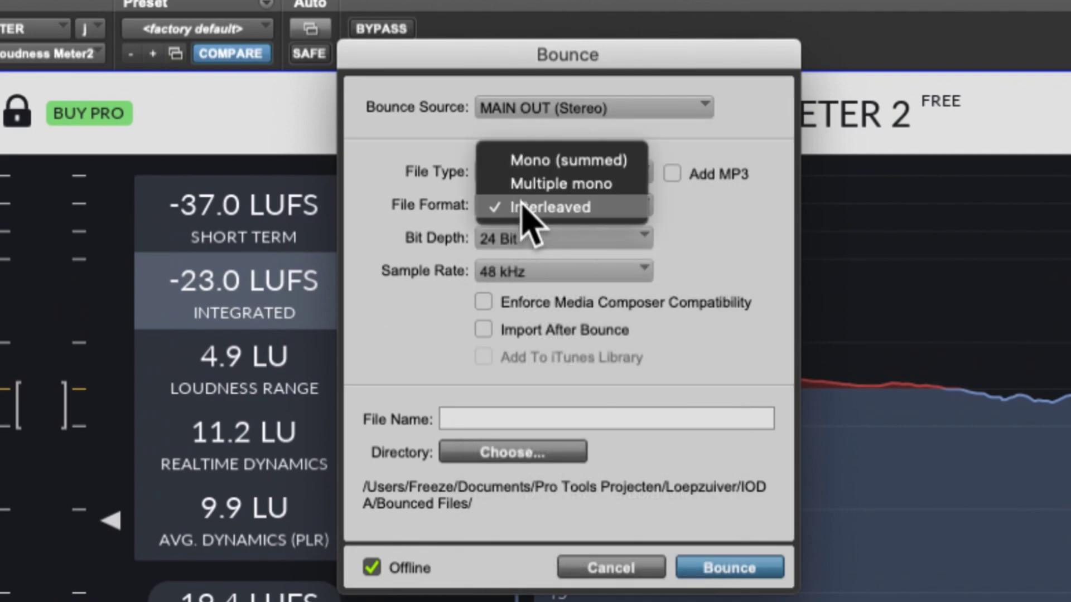
pyautogui.click(557, 210)
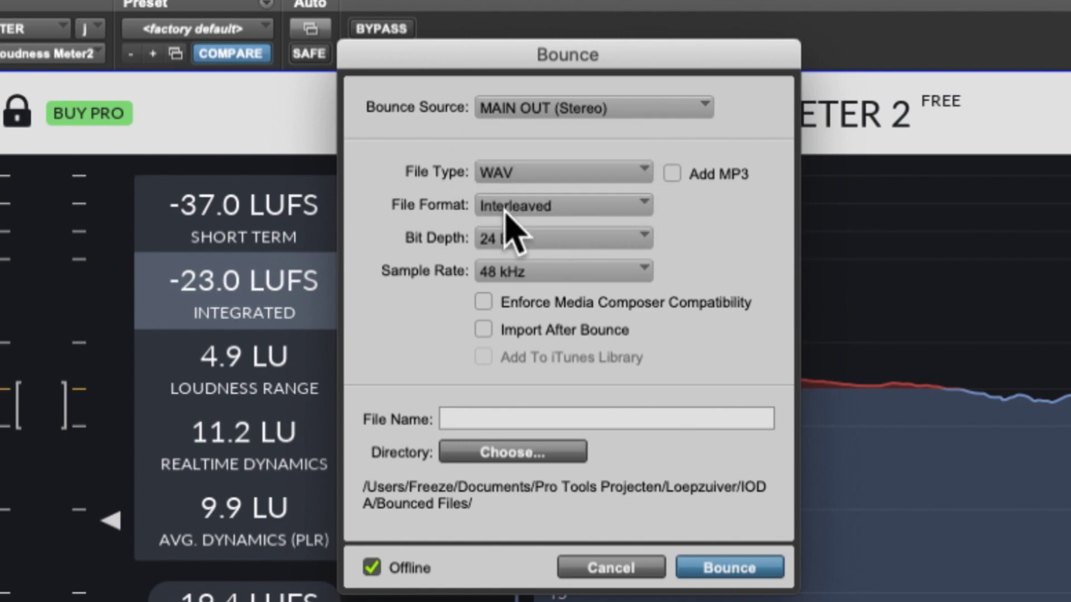